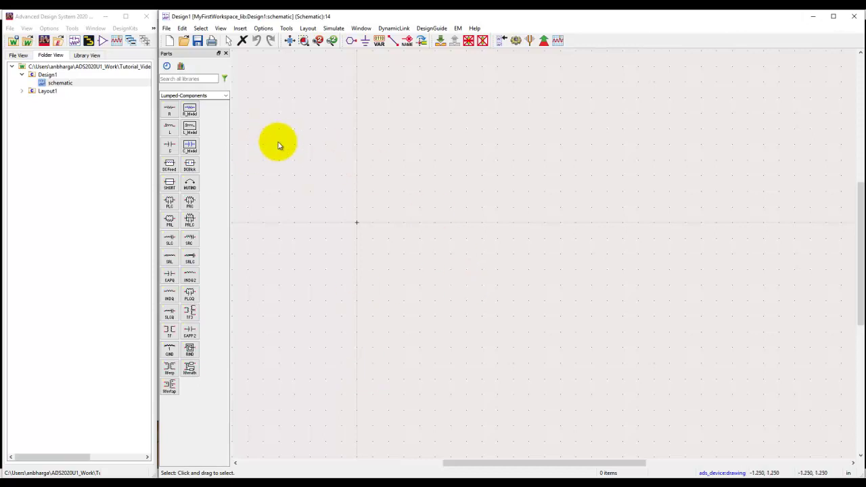
- Browse the component palette list and favorites editor, keeping Lumped-Components as the active palette
{"action": "left_click", "coordinate": [226, 96]}
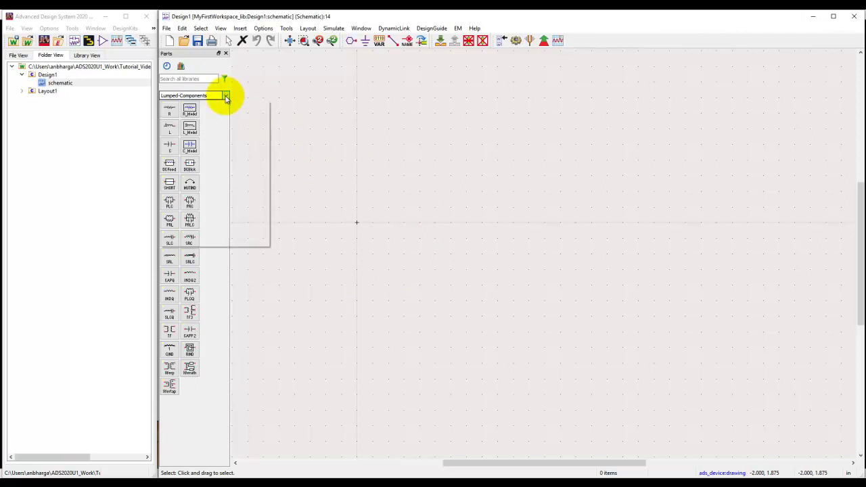
{"action": "scroll", "coordinate": [218, 201], "scroll_direction": "down", "scroll_amount": 3}
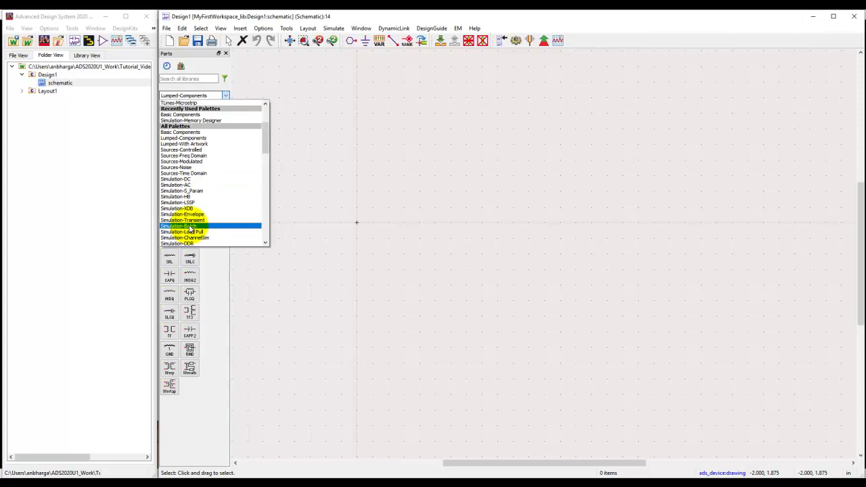
{"action": "scroll", "coordinate": [229, 134], "scroll_direction": "up", "scroll_amount": 1}
{"action": "scroll", "coordinate": [229, 135], "scroll_direction": "up", "scroll_amount": 4}
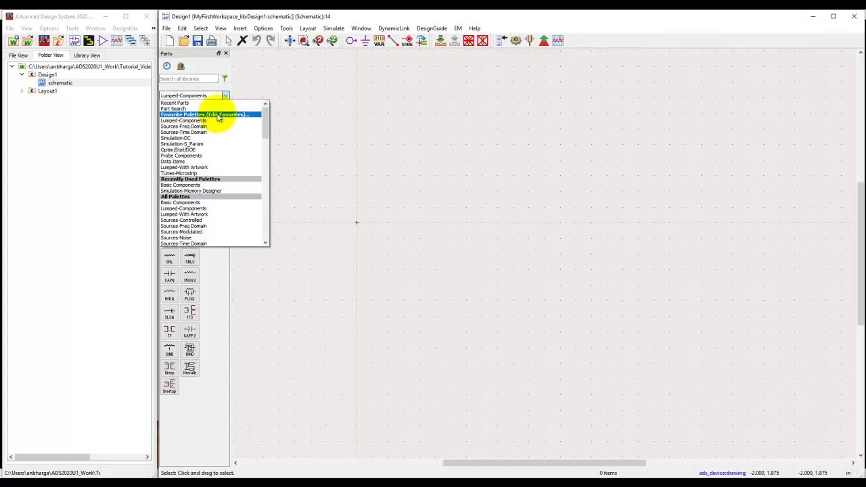
{"action": "left_click", "coordinate": [218, 117]}
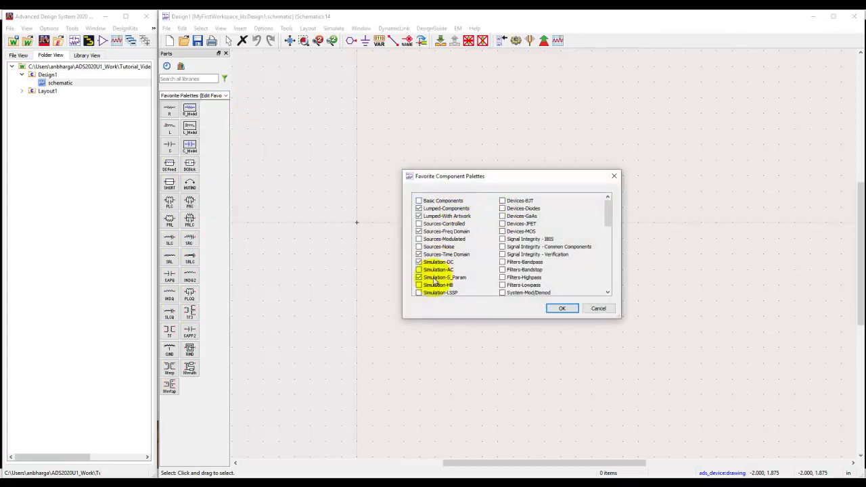
{"action": "mouse_move", "coordinate": [606, 221]}
{"action": "left_mouse_down"}
{"action": "mouse_move", "coordinate": [610, 231]}
{"action": "mouse_move", "coordinate": [613, 206]}
{"action": "left_mouse_up"}
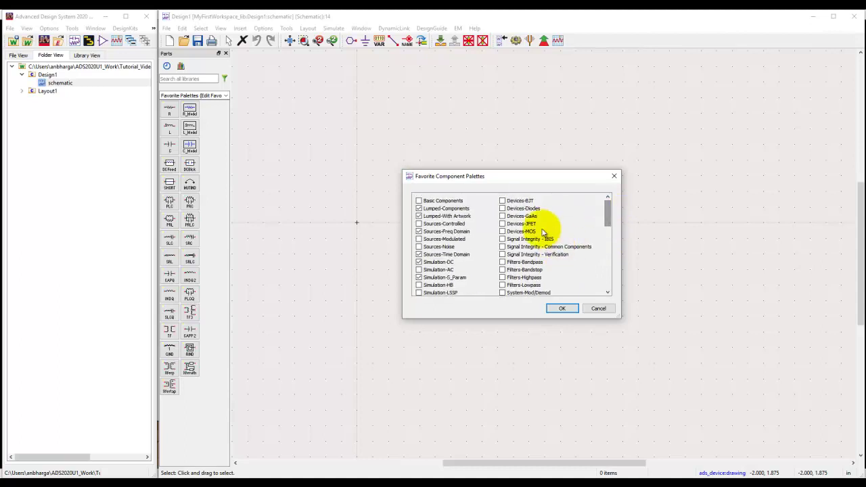
{"action": "left_click", "coordinate": [599, 310]}
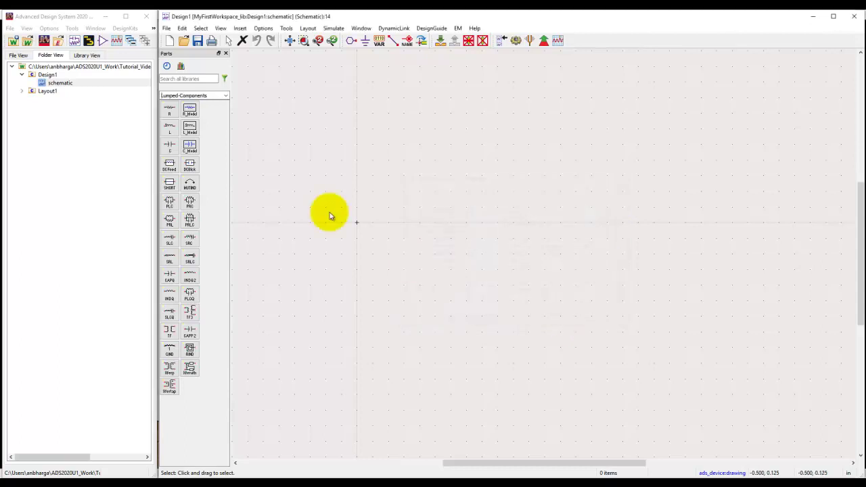
{"action": "left_click", "coordinate": [223, 97]}
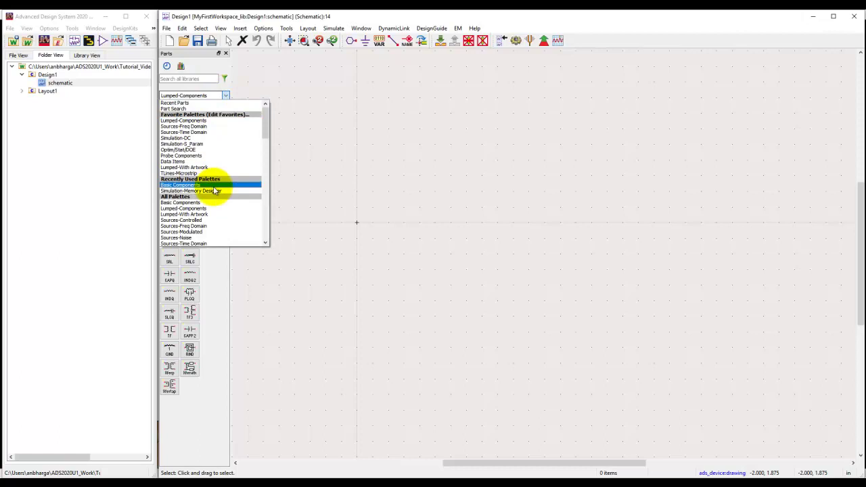
{"action": "scroll", "coordinate": [216, 194], "scroll_direction": "down", "scroll_amount": 5}
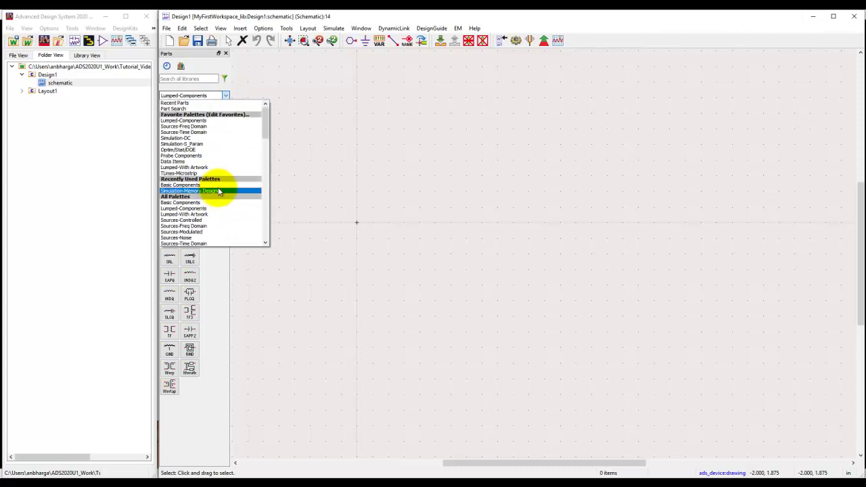
{"action": "left_click", "coordinate": [371, 148]}
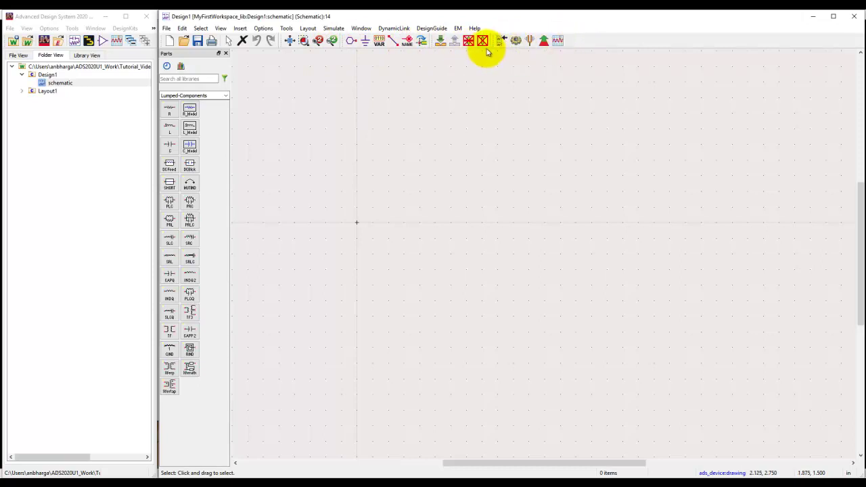
- Enable the Basic Editing and HSD toolbars from the toolbar context menu
{"action": "right_click", "coordinate": [584, 44]}
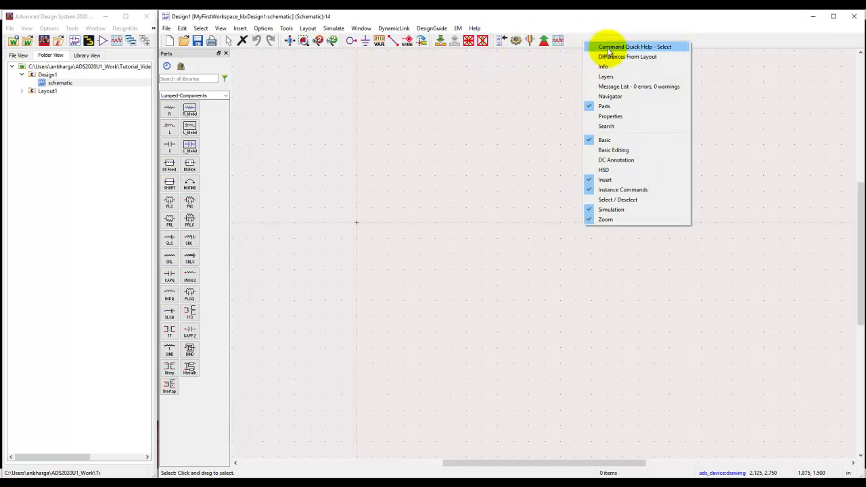
{"action": "left_click", "coordinate": [622, 150]}
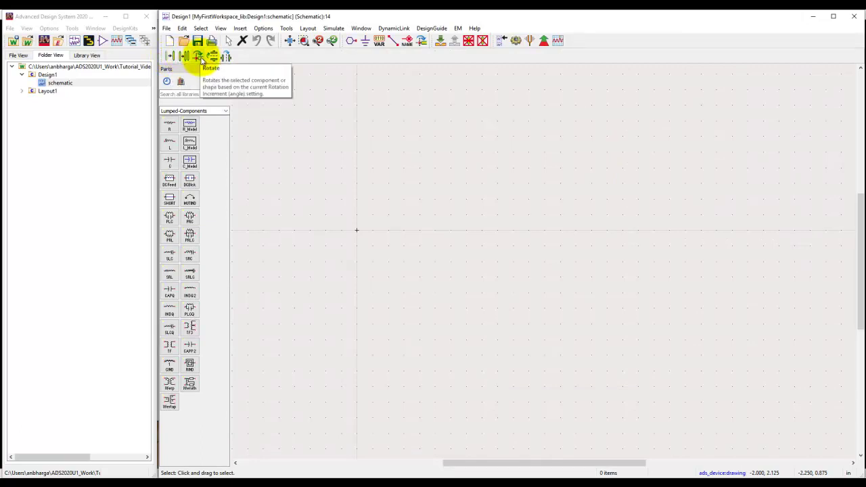
{"action": "right_click", "coordinate": [300, 55]}
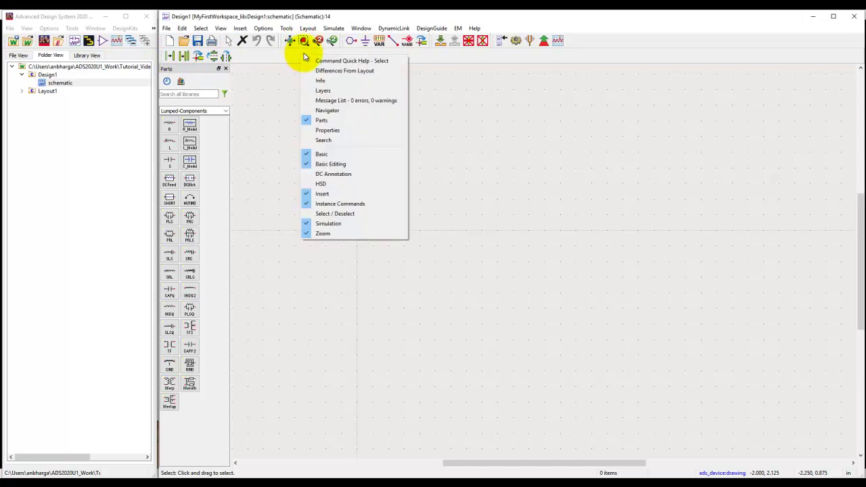
{"action": "left_click", "coordinate": [323, 183]}
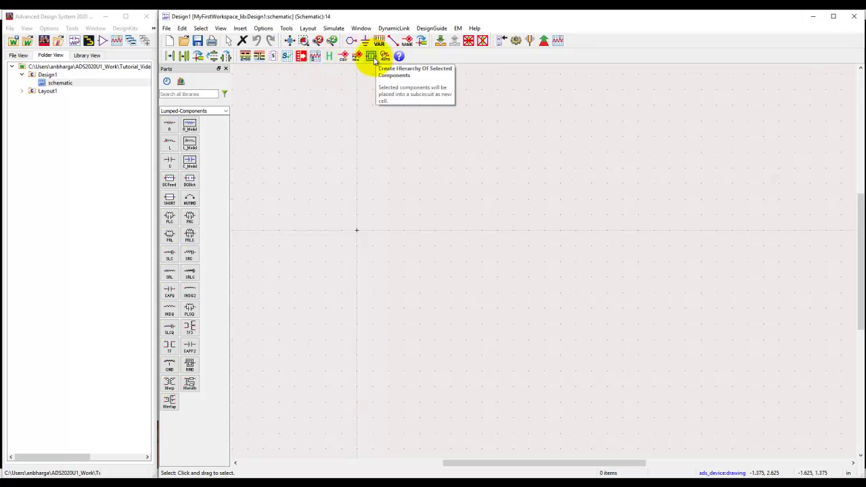
{"action": "right_click", "coordinate": [449, 56]}
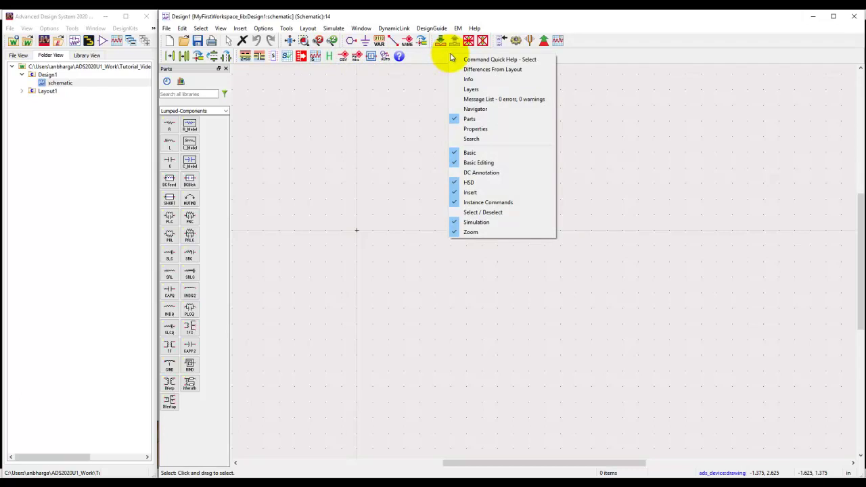
- Show the design Search panel beside the schematic
{"action": "left_click", "coordinate": [471, 138]}
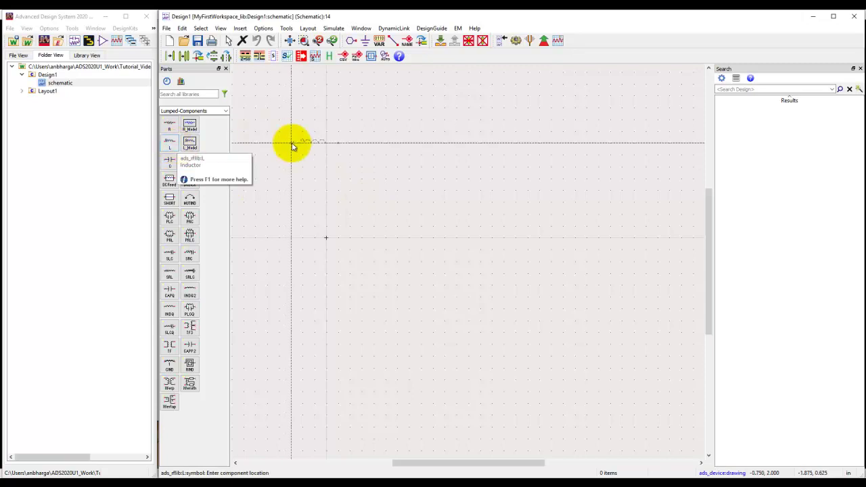
- Place 1.0 nH inductors L1–L3 in a row, then end the command
{"action": "left_click", "coordinate": [362, 168]}
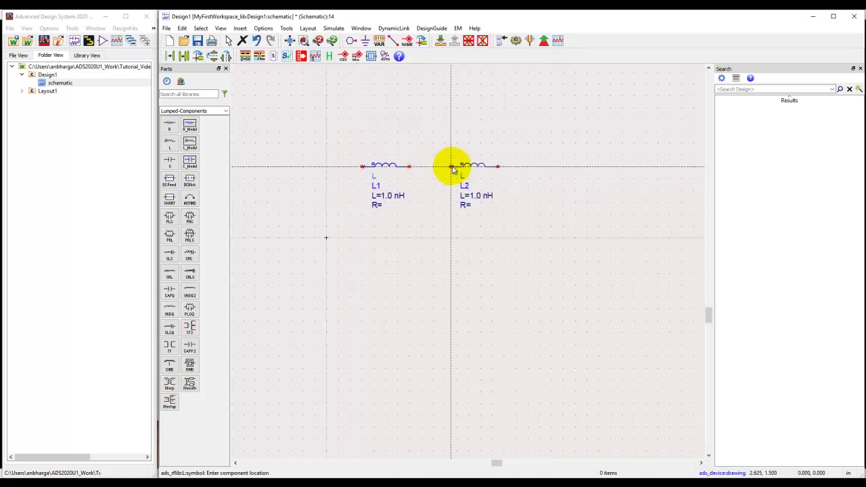
{"action": "left_click", "coordinate": [542, 168]}
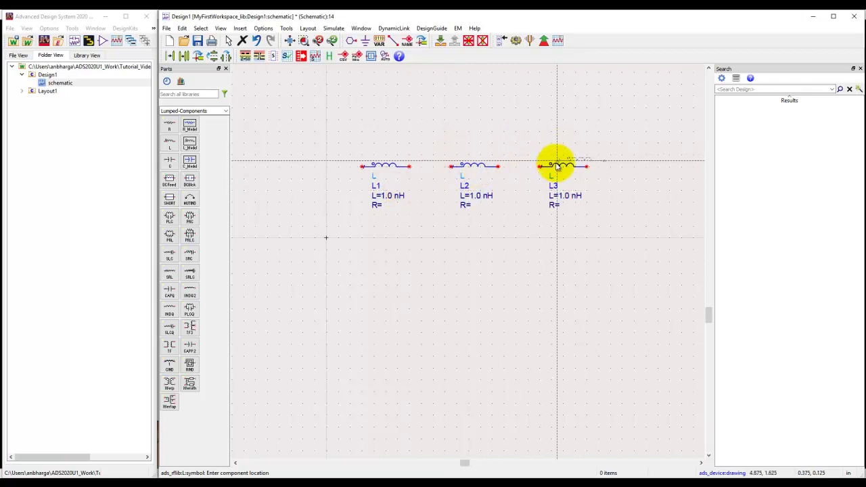
{"action": "right_click", "coordinate": [396, 99]}
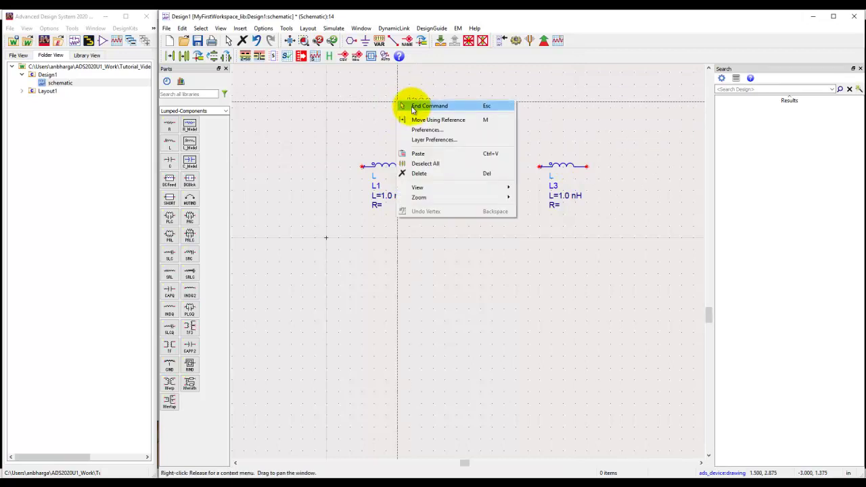
{"action": "left_click", "coordinate": [428, 106]}
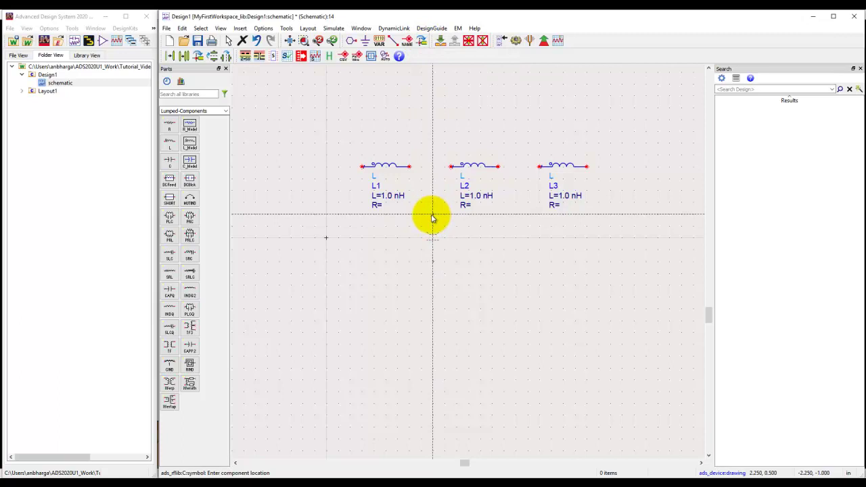
- Place 1.0 pF capacitors C1 and C2 below, between L1–L2 and L2–L3
{"action": "left_click", "coordinate": [433, 217]}
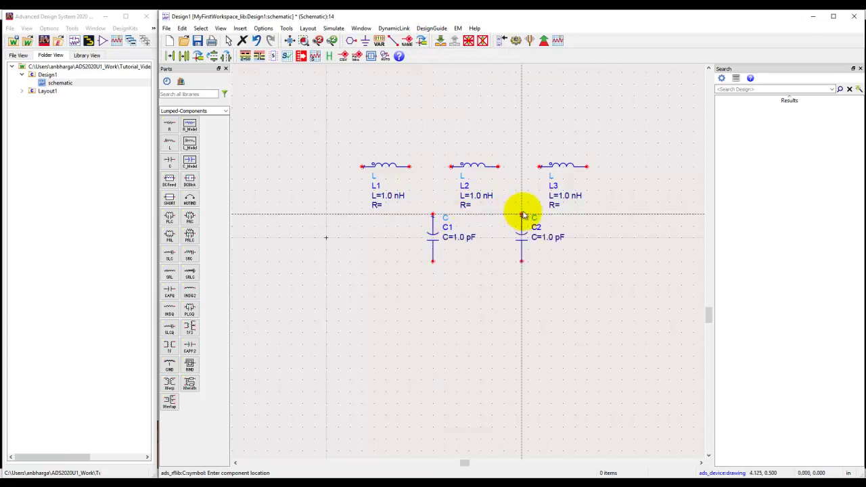
{"action": "left_click", "coordinate": [522, 217]}
{"action": "key", "text": "Escape"}
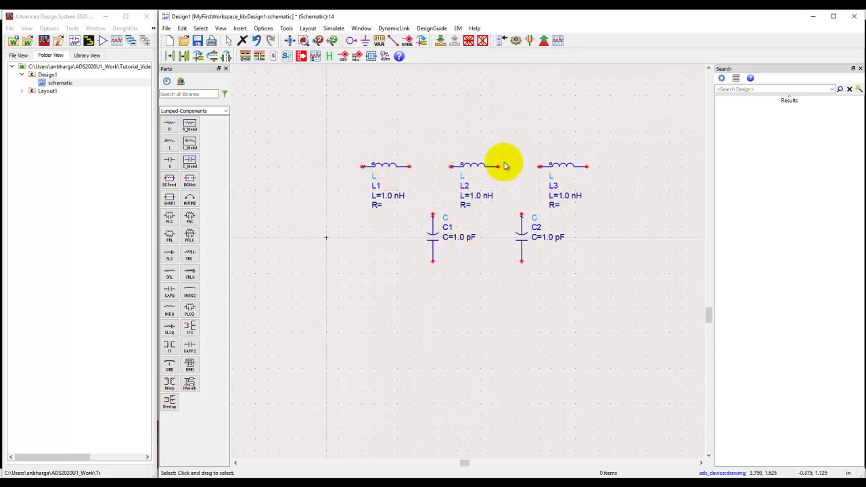
- Wire L1 to L2 to L3 in series and tie C2's top to the L2–L3 junction
{"action": "left_click", "coordinate": [393, 41]}
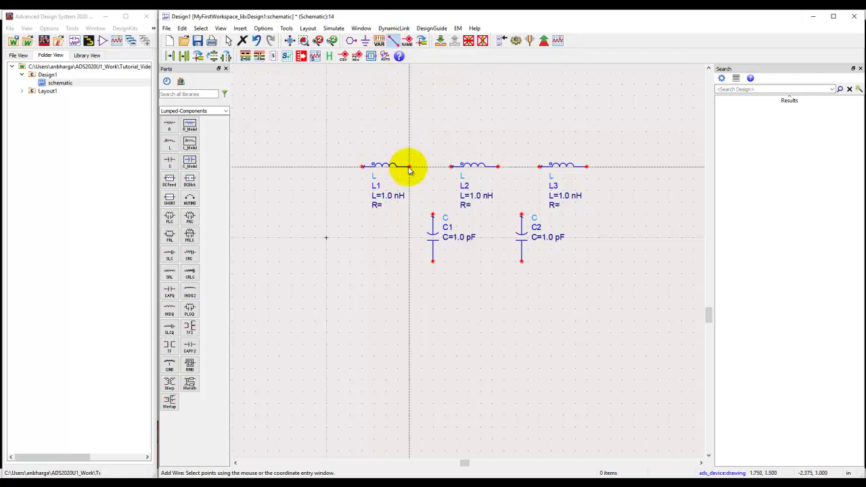
{"action": "left_click", "coordinate": [451, 167]}
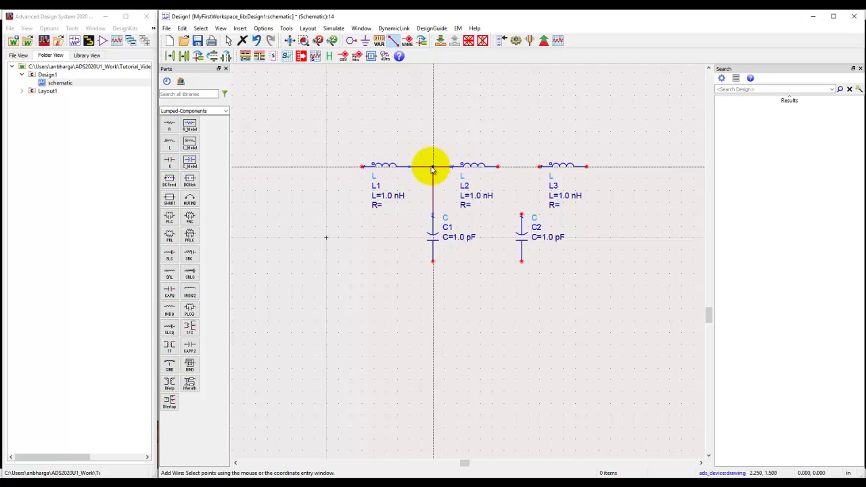
{"action": "left_click", "coordinate": [498, 167]}
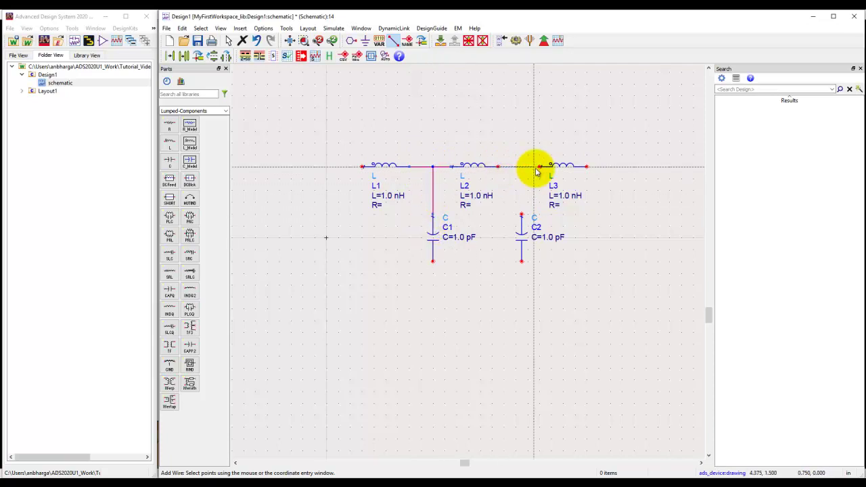
{"action": "left_click", "coordinate": [539, 168]}
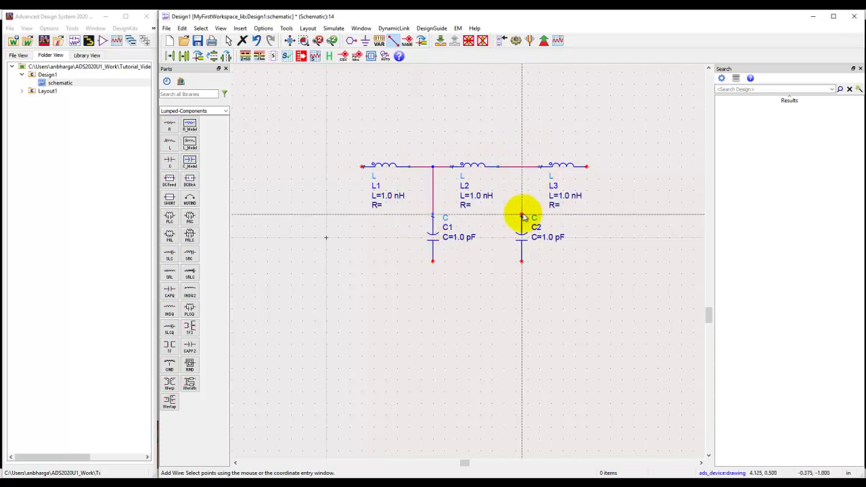
{"action": "left_click", "coordinate": [524, 169]}
{"action": "key", "text": "Escape"}
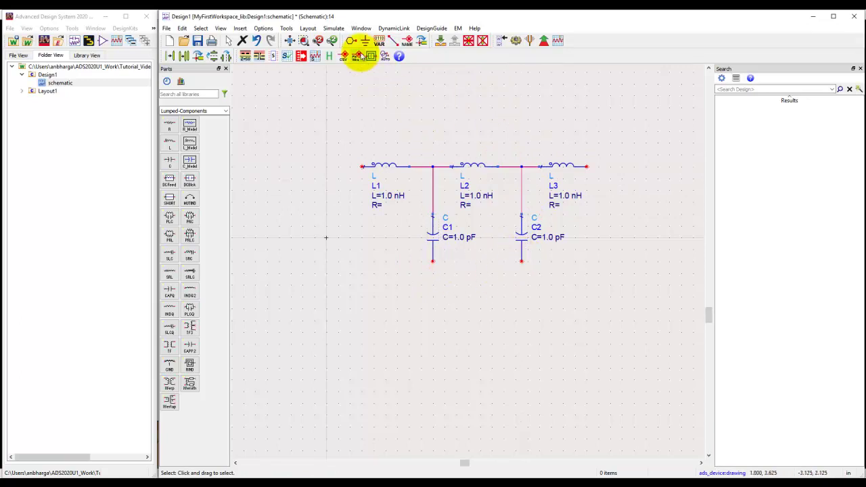
- Place ground symbols below capacitors C1 and C2
{"action": "left_click", "coordinate": [364, 42]}
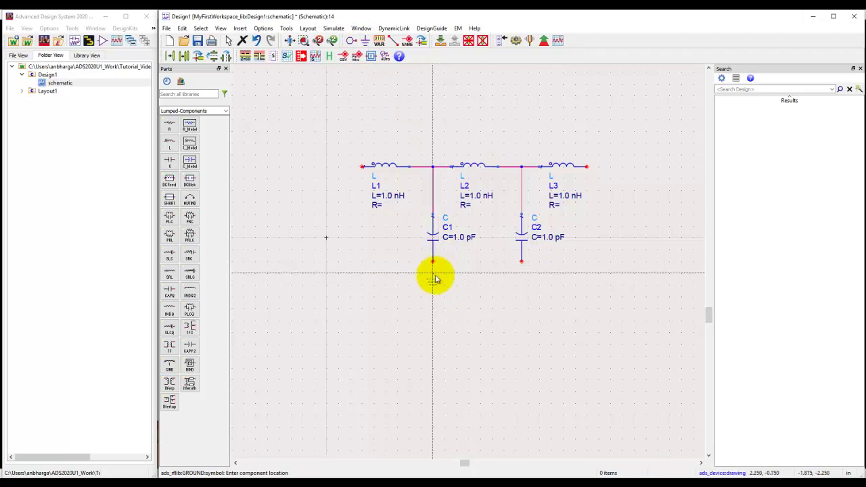
{"action": "left_click", "coordinate": [433, 265]}
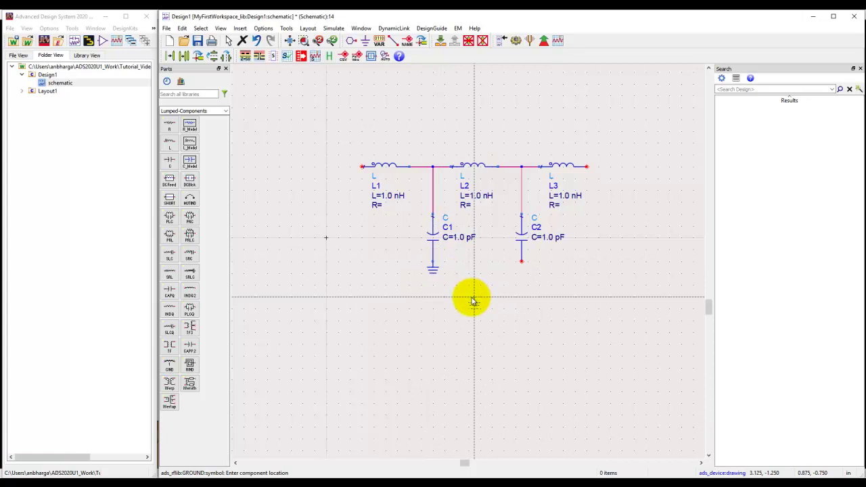
{"action": "left_click", "coordinate": [522, 282]}
{"action": "key", "text": "Escape"}
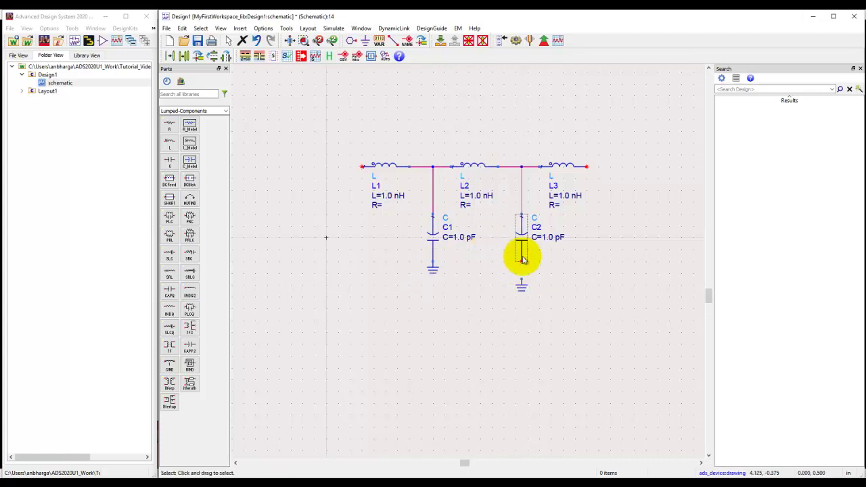
- Wire C2's bottom pin to its ground symbol and recentre the filter in view
{"action": "left_click", "coordinate": [393, 41]}
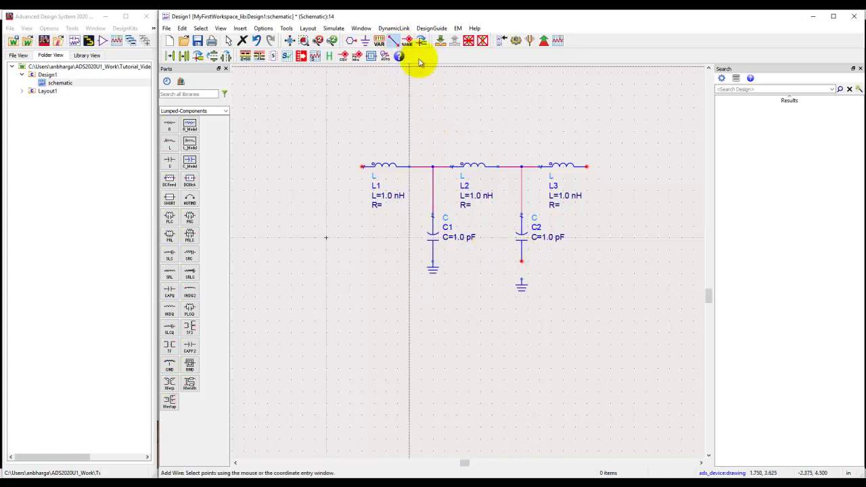
{"action": "left_click", "coordinate": [521, 259]}
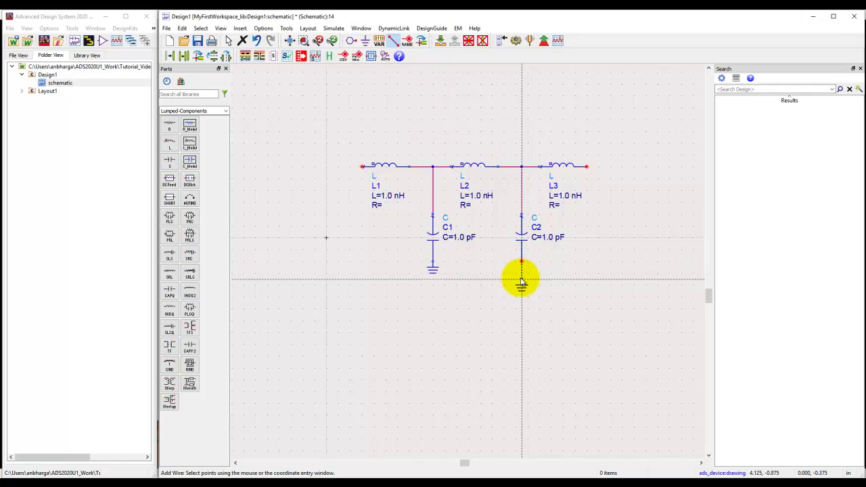
{"action": "left_click", "coordinate": [521, 278]}
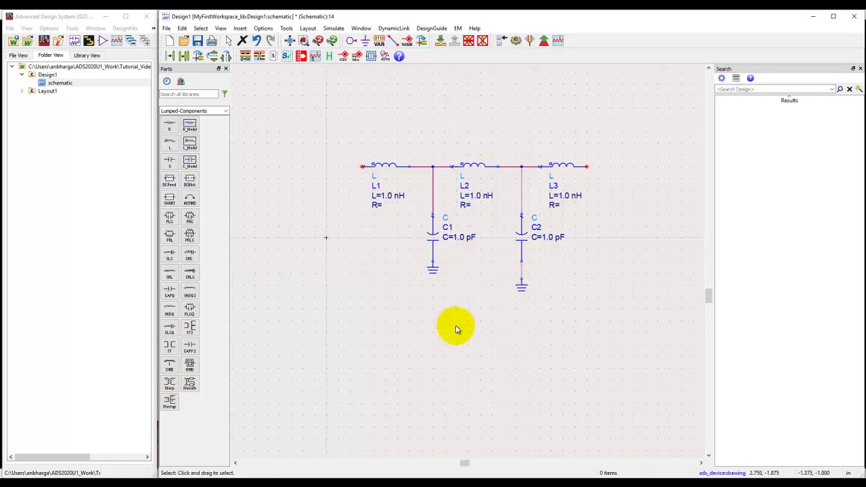
{"action": "key", "text": "Escape"}
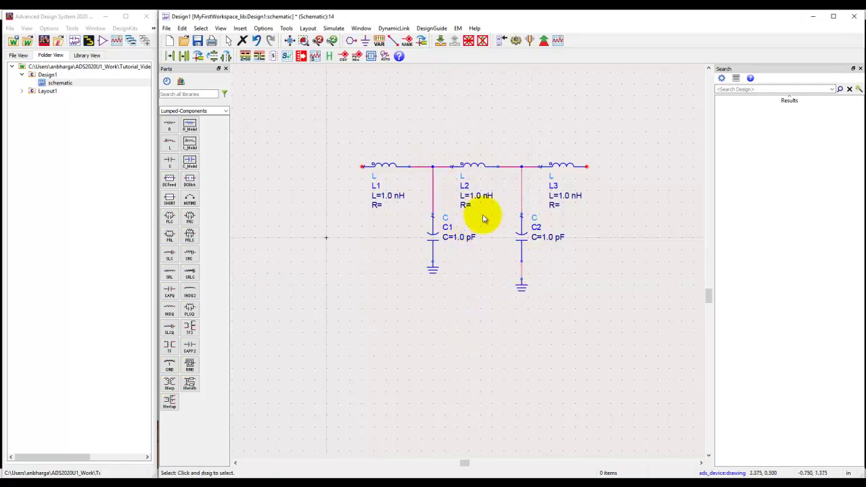
{"action": "scroll", "coordinate": [477, 244], "scroll_direction": "down", "scroll_amount": 3}
{"action": "scroll", "coordinate": [464, 271], "scroll_direction": "up", "scroll_amount": 3}
{"action": "scroll", "coordinate": [465, 264], "scroll_direction": "down", "scroll_amount": 3}
{"action": "scroll", "coordinate": [468, 267], "scroll_direction": "up", "scroll_amount": 2}
{"action": "scroll", "coordinate": [469, 265], "scroll_direction": "down", "scroll_amount": 1}
{"action": "left_click_drag", "start_coordinate": [466, 294], "coordinate": [467, 313]}
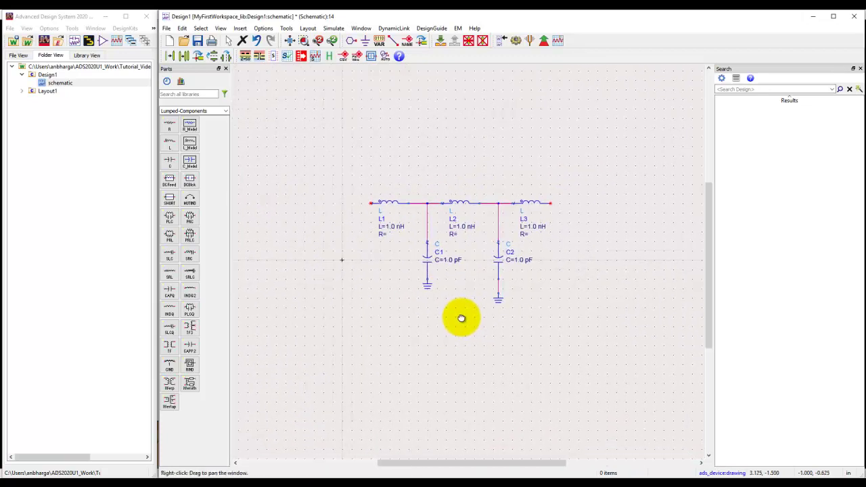
{"action": "scroll", "coordinate": [465, 270], "scroll_direction": "up", "scroll_amount": 2}
{"action": "scroll", "coordinate": [467, 265], "scroll_direction": "down", "scroll_amount": 1}
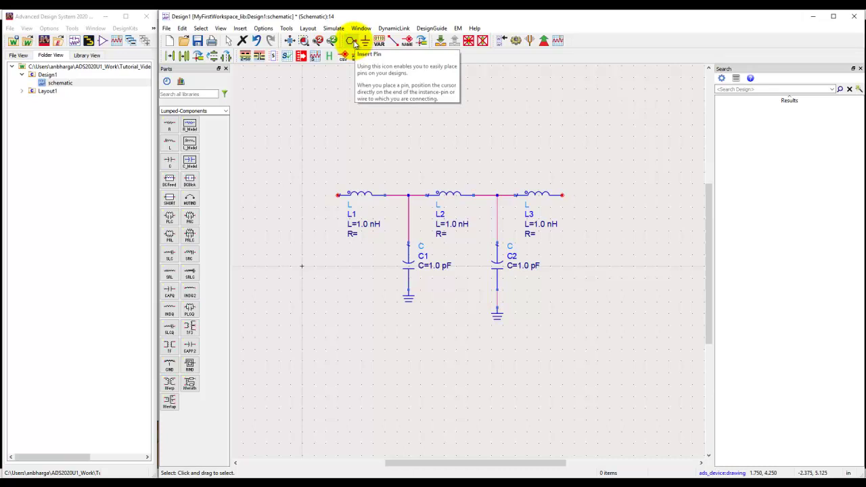
- Place pin P1 at L1's left end and move pin P2 onto L3's right end
{"action": "left_click", "coordinate": [351, 41]}
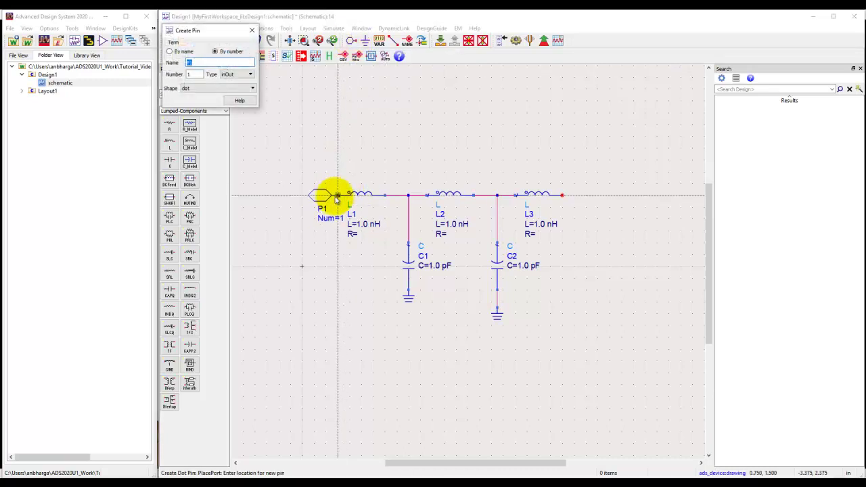
{"action": "left_click", "coordinate": [339, 194]}
{"action": "left_click", "coordinate": [562, 196]}
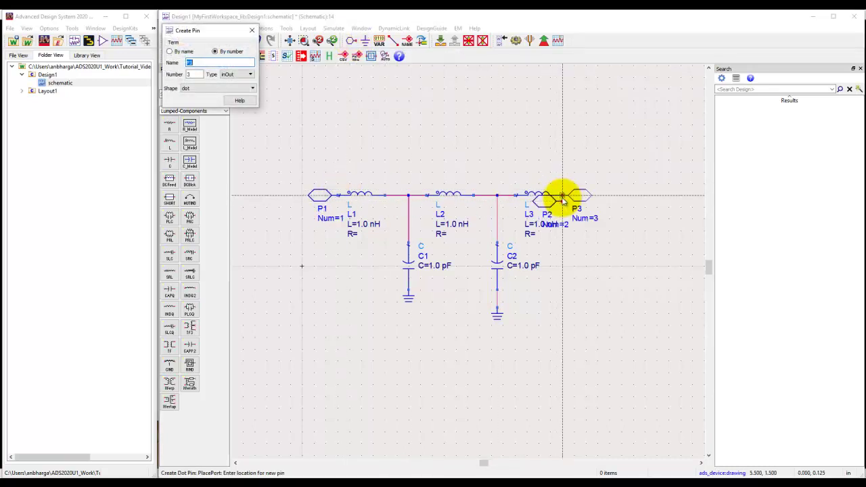
{"action": "key", "text": "Escape"}
{"action": "left_click_drag", "start_coordinate": [555, 203], "coordinate": [590, 169]}
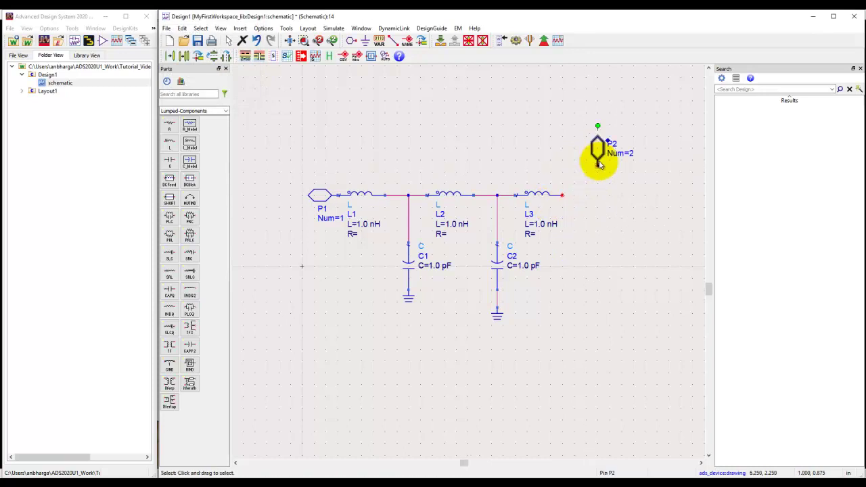
{"action": "left_click", "coordinate": [583, 195]}
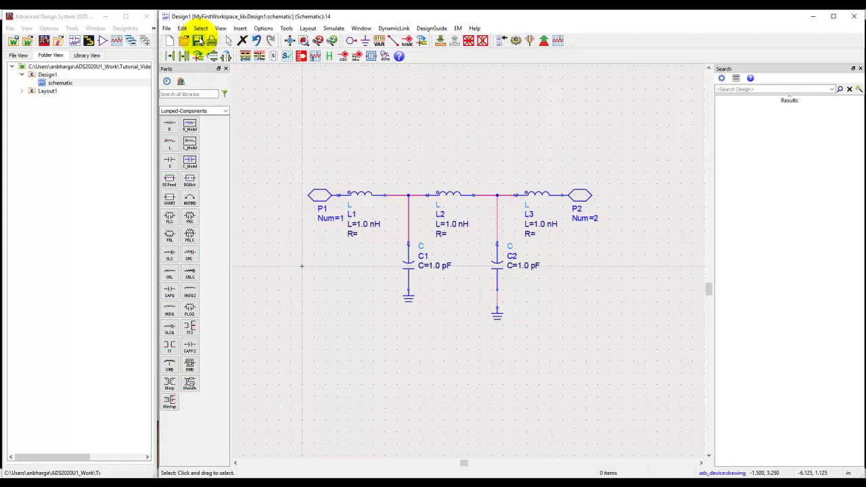
- Close the filter schematic and open the New Symbol dialog for cell Design1
{"action": "left_click", "coordinate": [853, 19]}
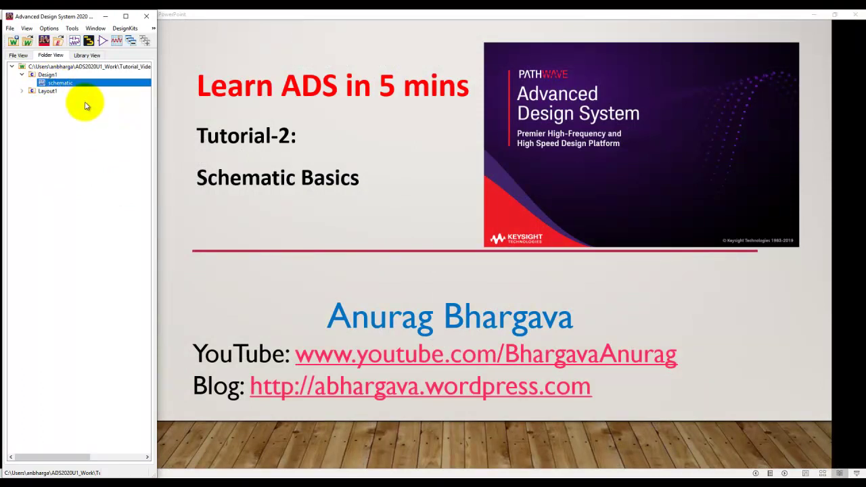
{"action": "right_click", "coordinate": [52, 77]}
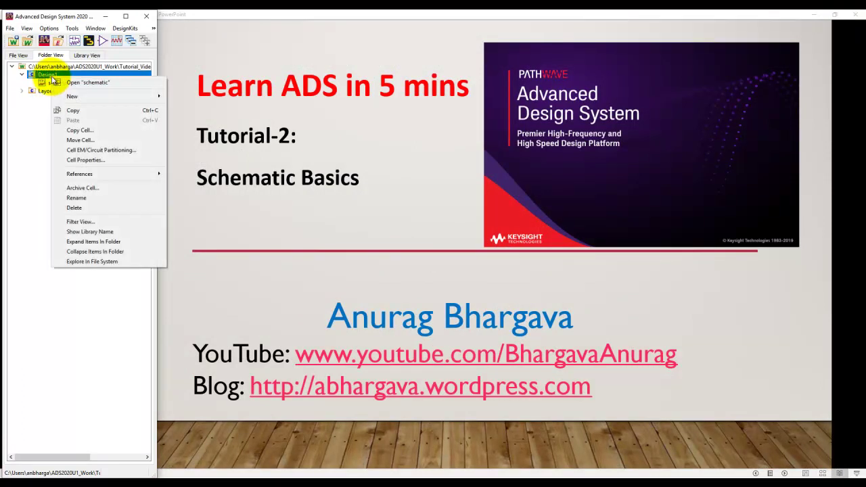
{"action": "mouse_move", "coordinate": [77, 97]}
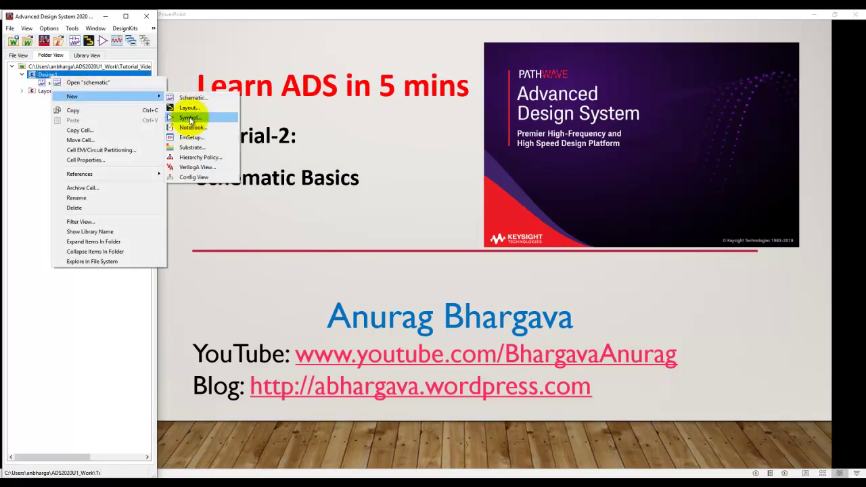
{"action": "left_click", "coordinate": [190, 118]}
{"action": "left_click_drag", "start_coordinate": [102, 189], "coordinate": [143, 178]}
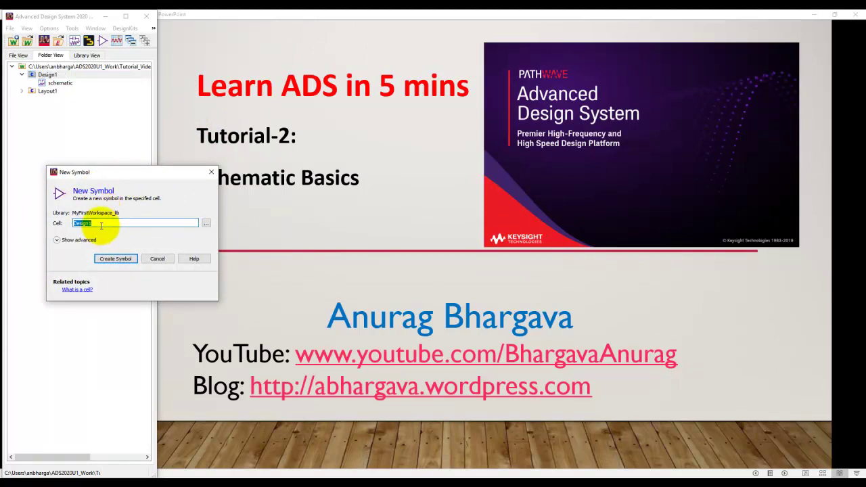
- Generate the default dual-pin P1/P2 box symbol for Design1, save it, and close the editor
{"action": "left_click", "coordinate": [115, 259]}
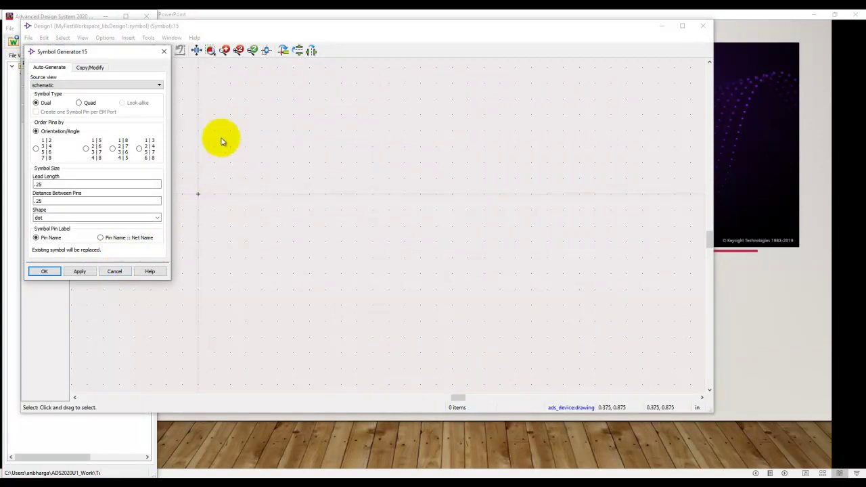
{"action": "left_click", "coordinate": [44, 272]}
{"action": "scroll", "coordinate": [426, 230], "scroll_direction": "down", "scroll_amount": 2}
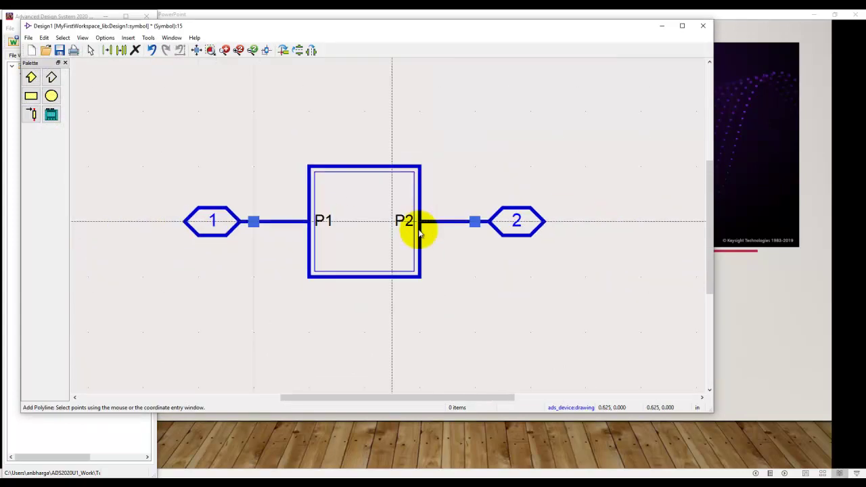
{"action": "key", "text": "Escape"}
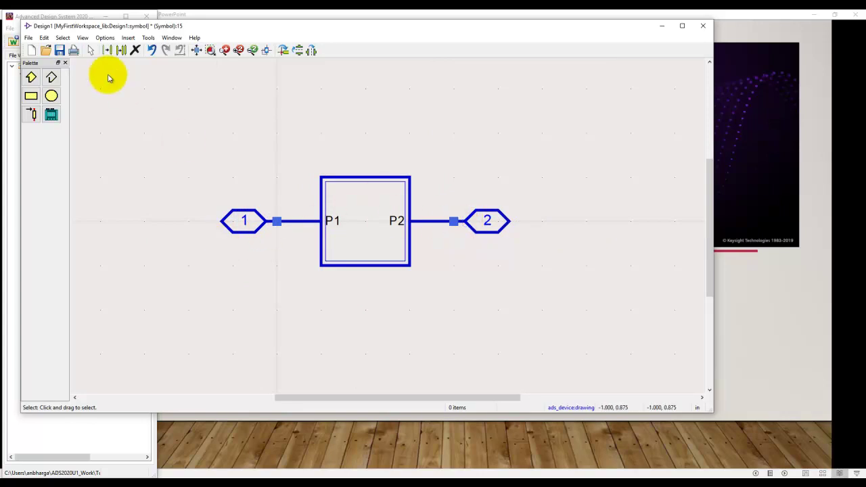
{"action": "left_click", "coordinate": [59, 50]}
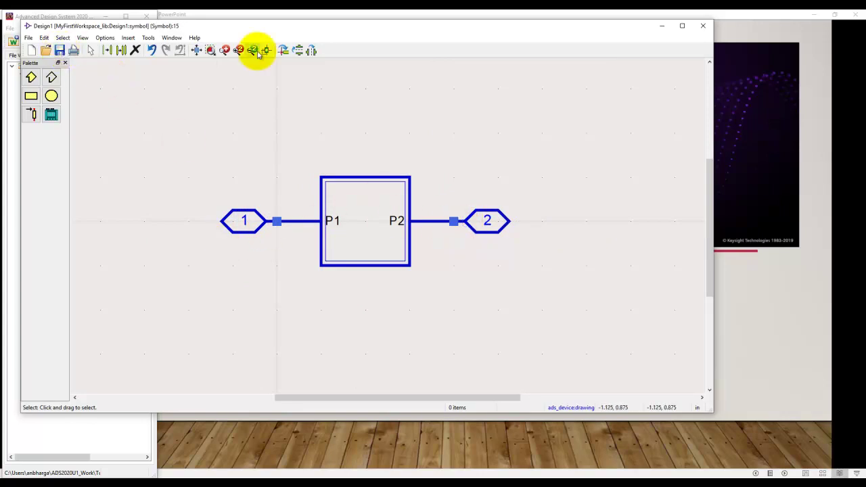
{"action": "left_click", "coordinate": [703, 28]}
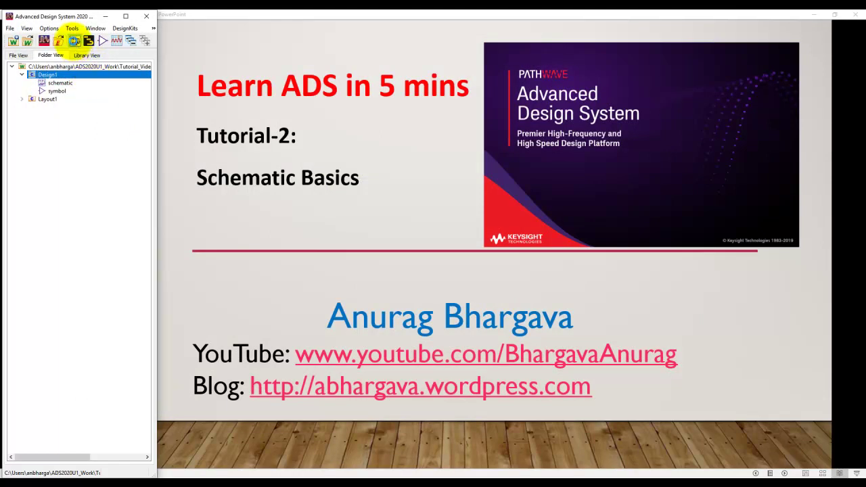
- Create schematic cell_1, drop the Design1 symbol in as X1, and select it
{"action": "left_click", "coordinate": [75, 41]}
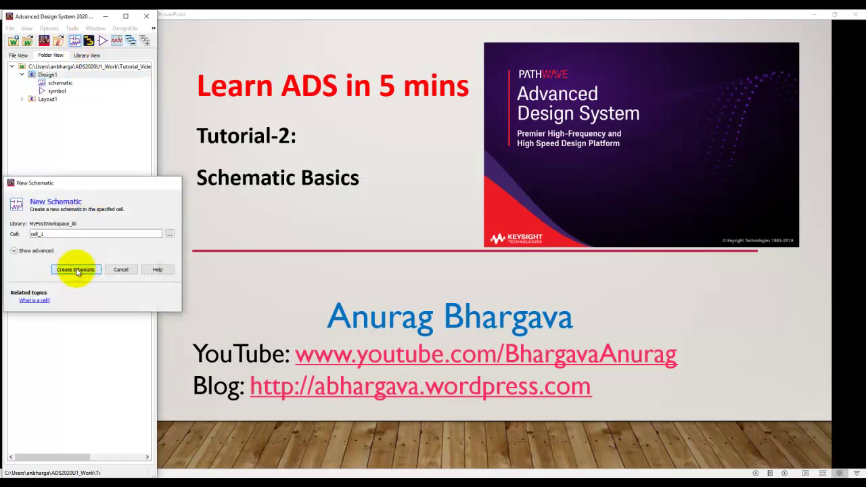
{"action": "left_click", "coordinate": [76, 269]}
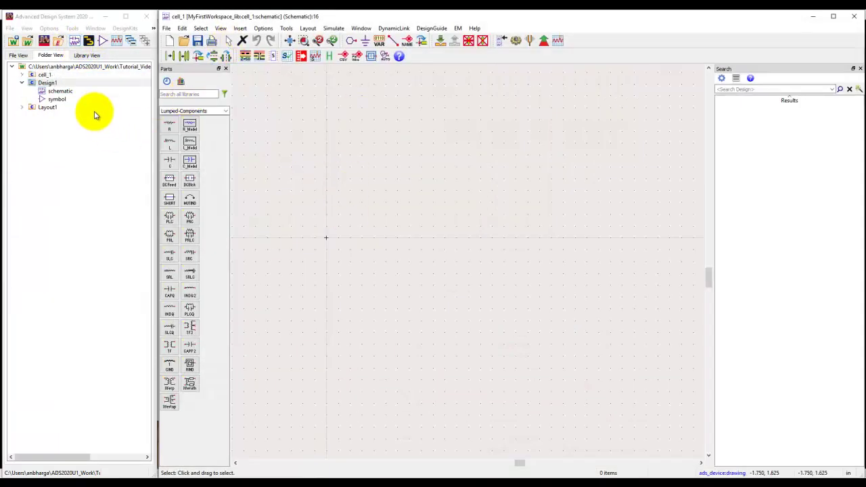
{"action": "left_click_drag", "start_coordinate": [55, 98], "coordinate": [286, 175]}
{"action": "left_click_drag", "start_coordinate": [395, 226], "coordinate": [442, 199]}
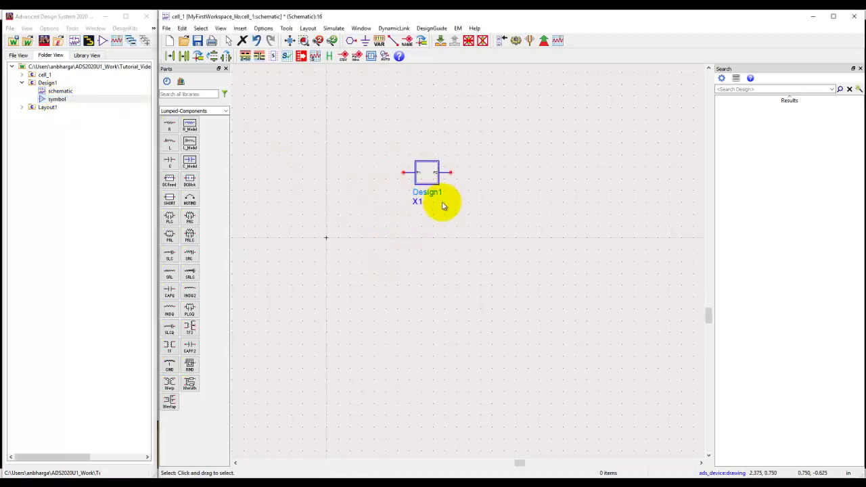
{"action": "scroll", "coordinate": [436, 183], "scroll_direction": "up", "scroll_amount": 5}
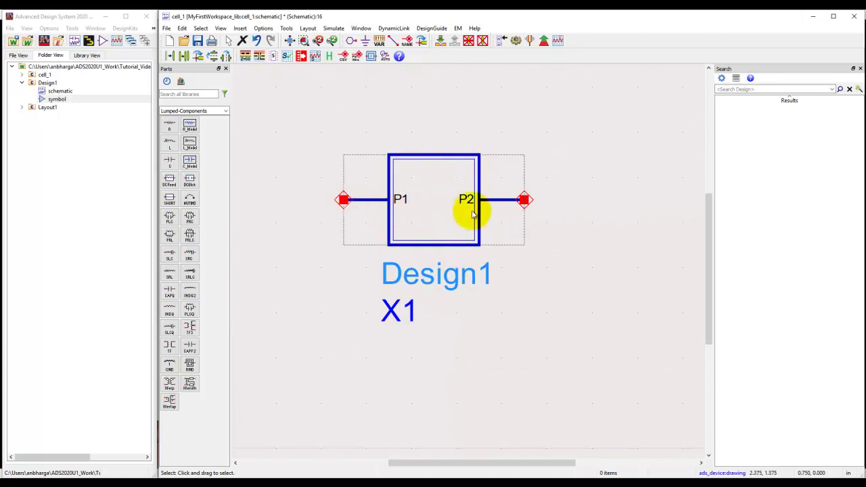
{"action": "left_click", "coordinate": [442, 199]}
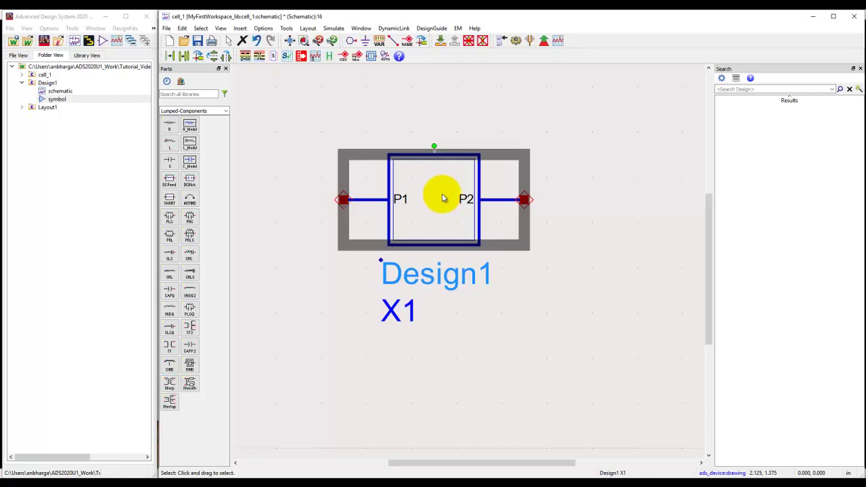
- Push into X1, pop back out to cell_1, then push into Design1's filter again
{"action": "left_click", "coordinate": [439, 43]}
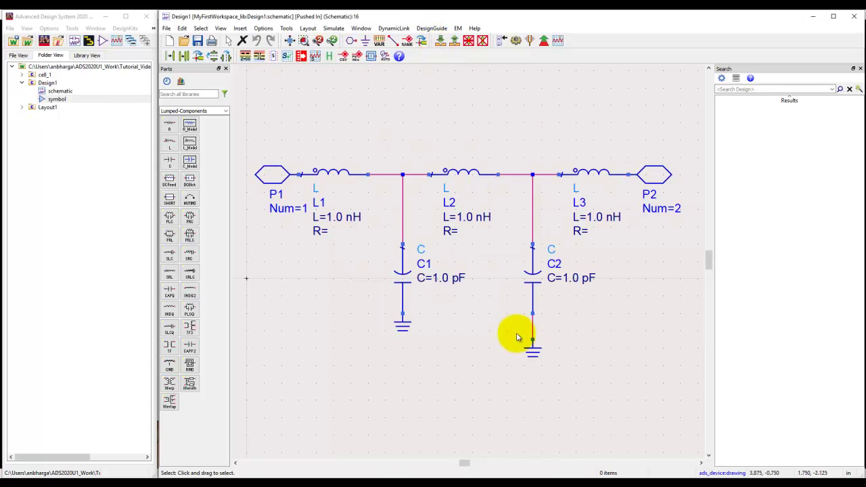
{"action": "left_click", "coordinate": [454, 41]}
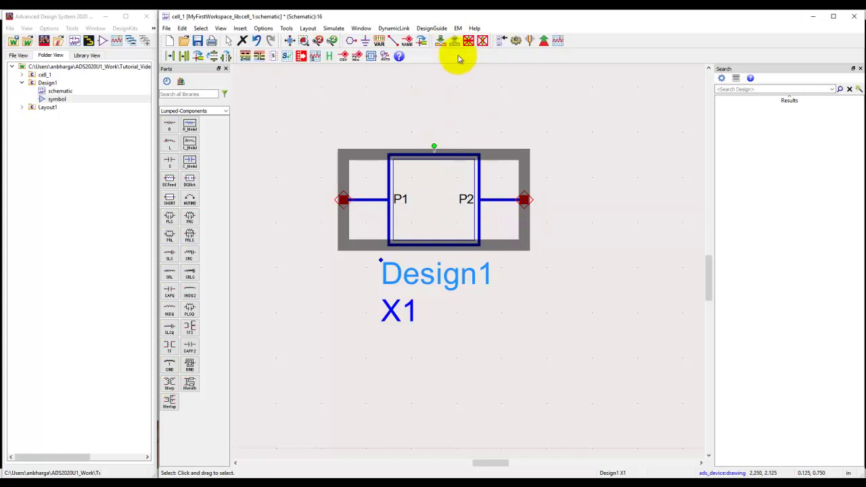
{"action": "left_click", "coordinate": [441, 43]}
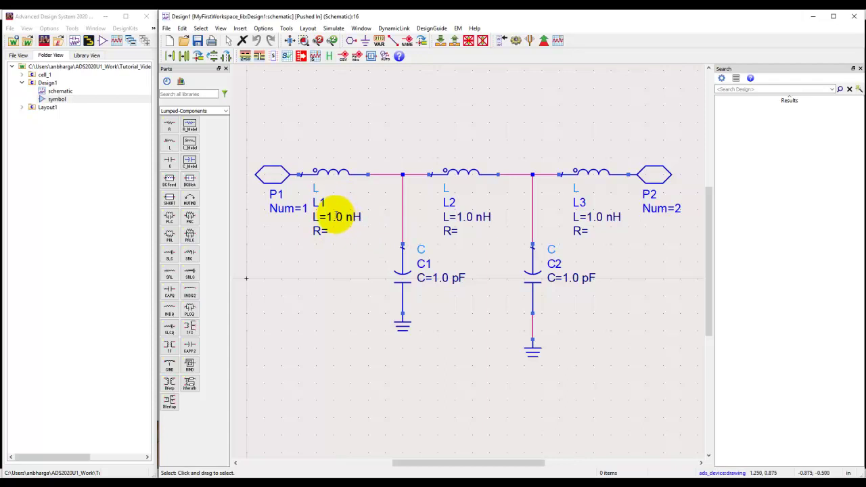
- Set inductor L1 to 100 nH and begin editing L2's value on the schematic
{"action": "double_click", "coordinate": [343, 173]}
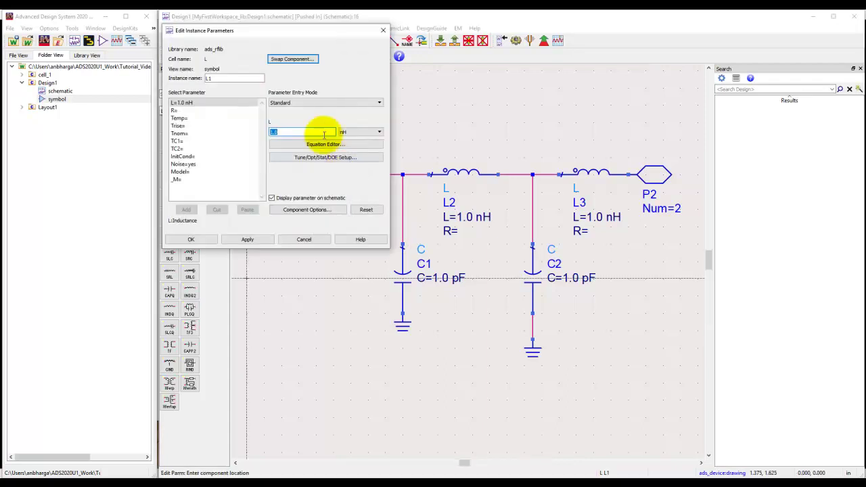
{"action": "double_click", "coordinate": [297, 131]}
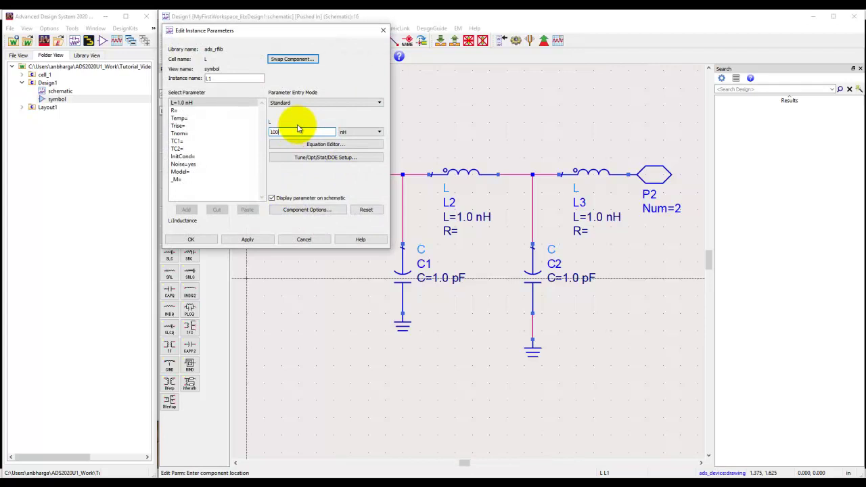
{"action": "type", "text": "100"}
{"action": "left_click", "coordinate": [237, 240]}
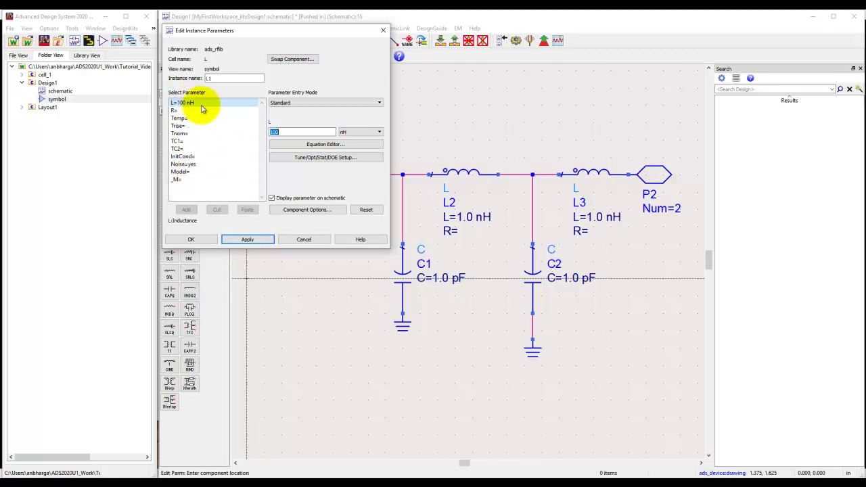
{"action": "left_click", "coordinate": [191, 239]}
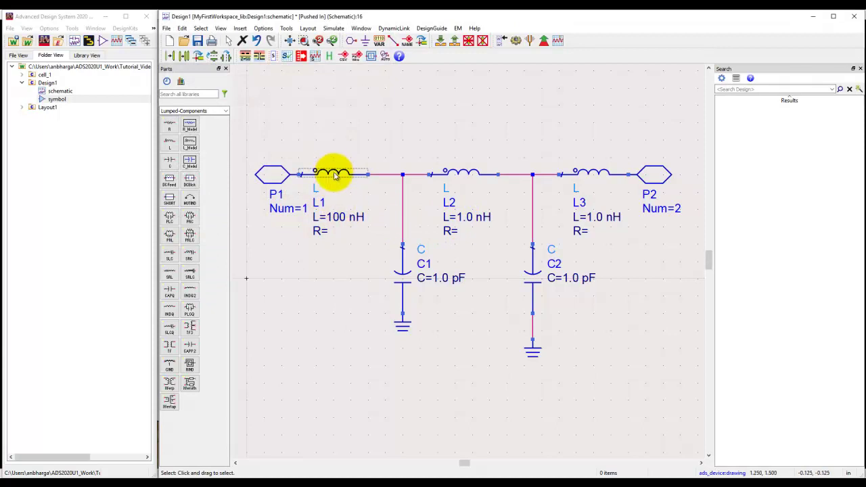
{"action": "double_click", "coordinate": [467, 216]}
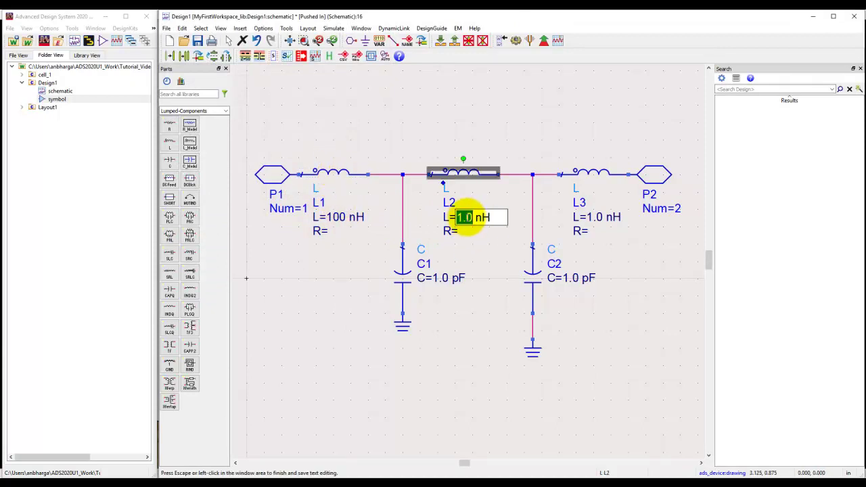